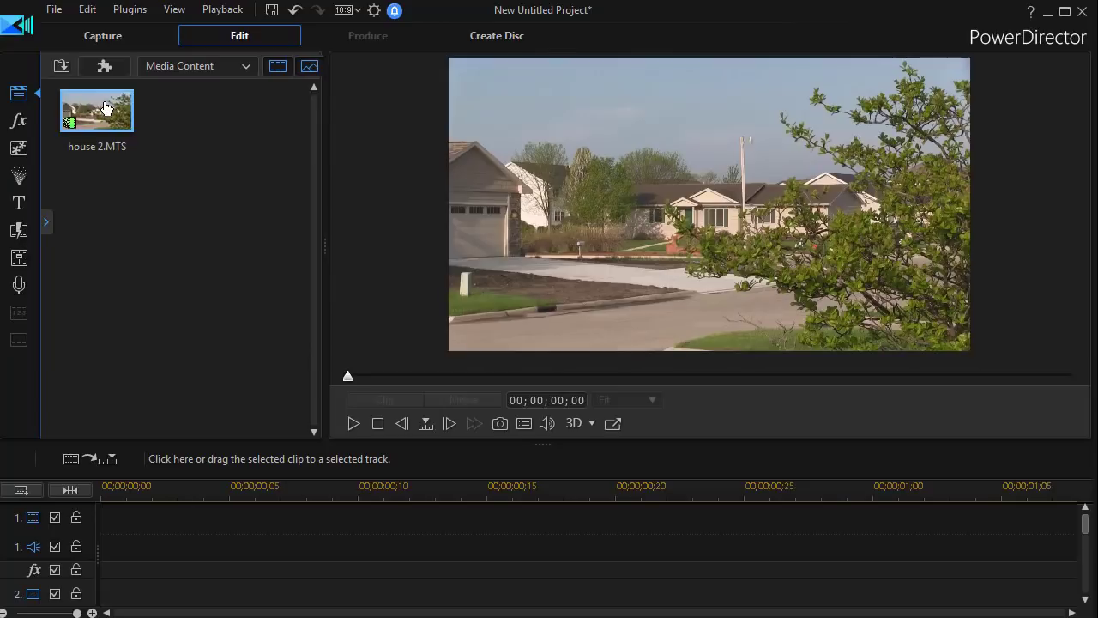
- Put house 2.MTS on video track 1 and give it a feathered circle mask shifted left
left_click_drag(106, 109, 107, 519)
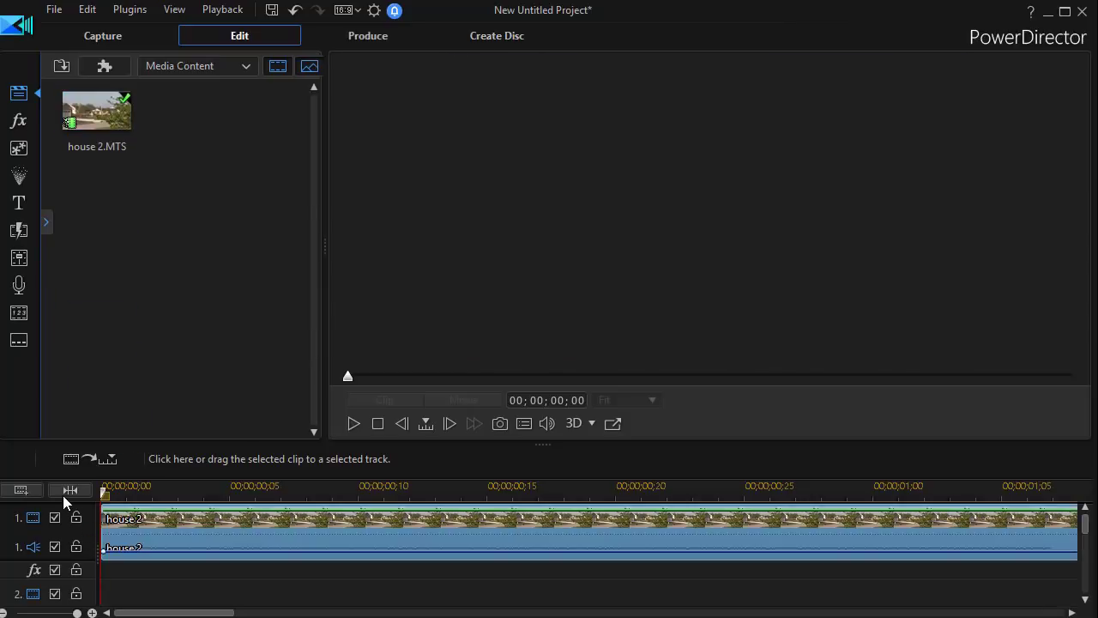
left_click(64, 494)
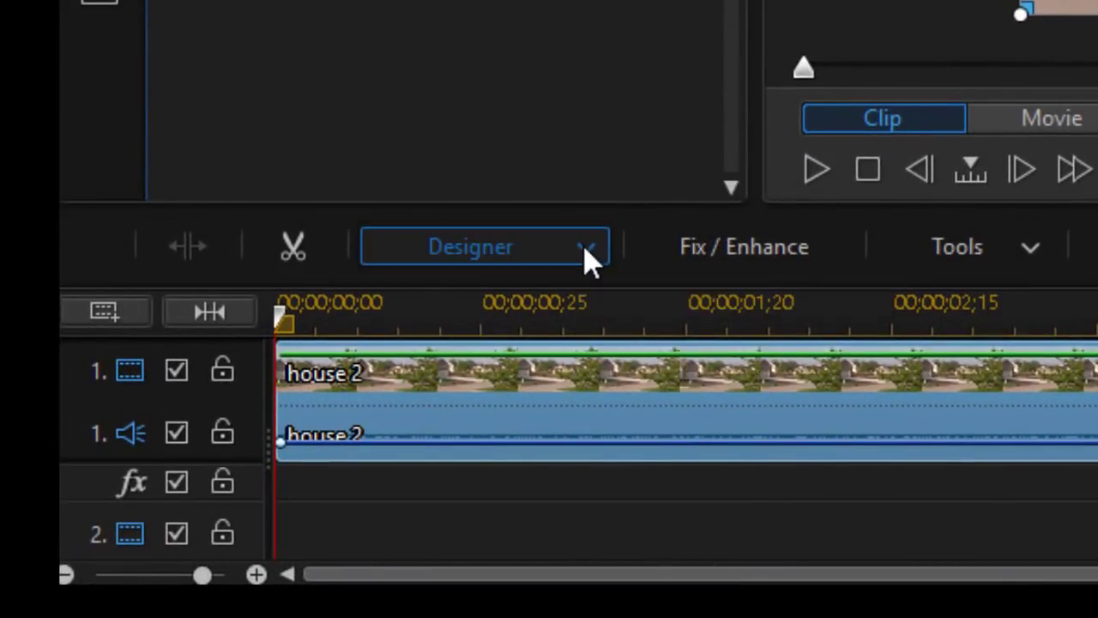
left_click(584, 246)
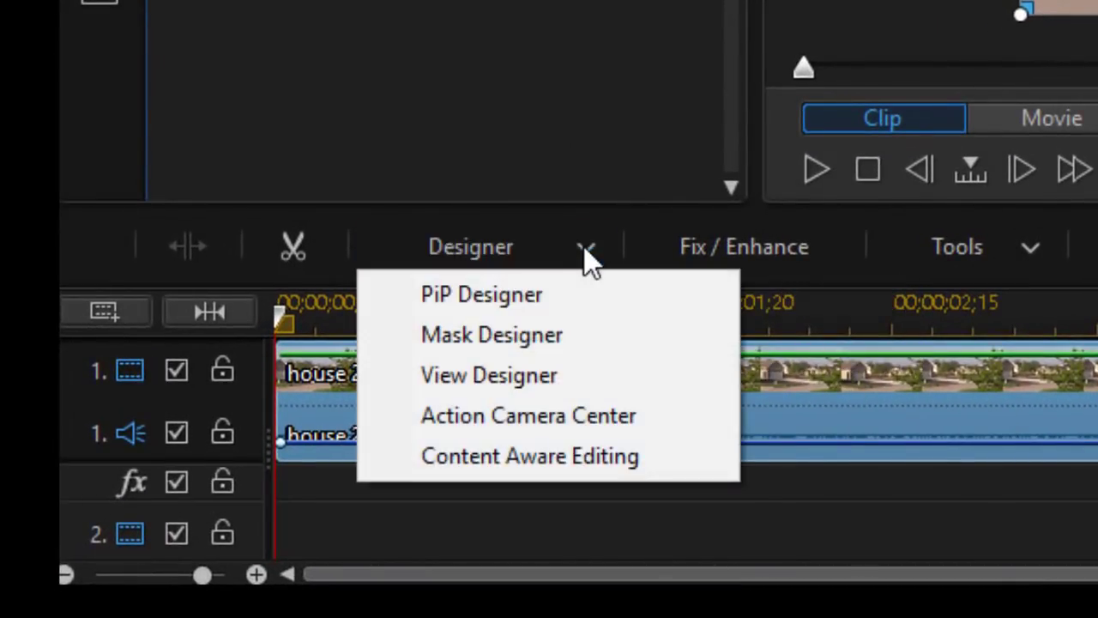
left_click(536, 336)
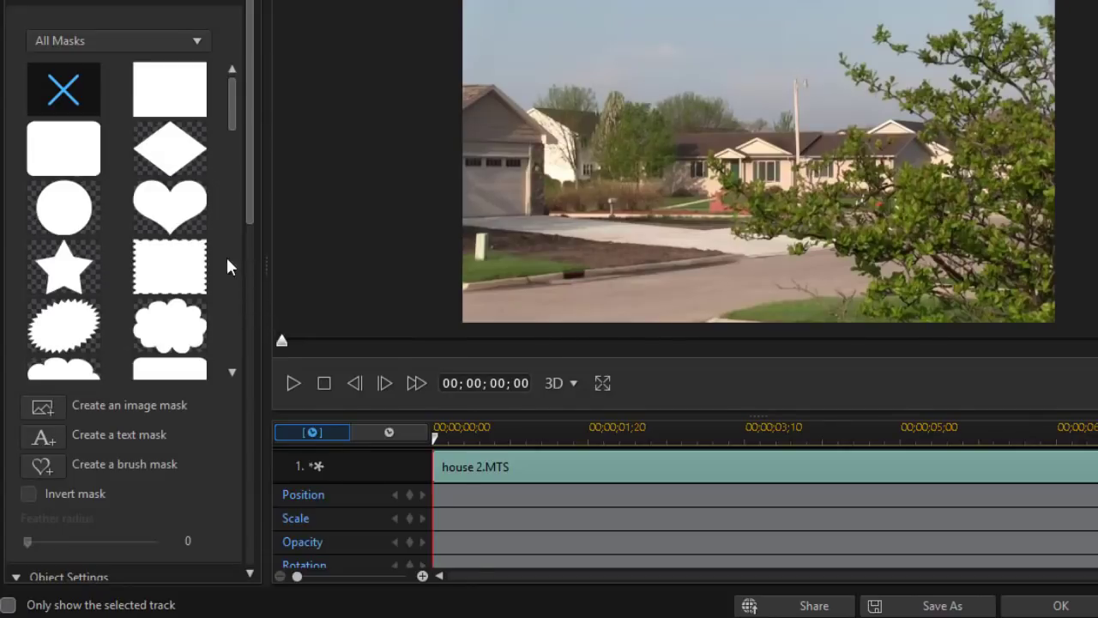
left_click(63, 209)
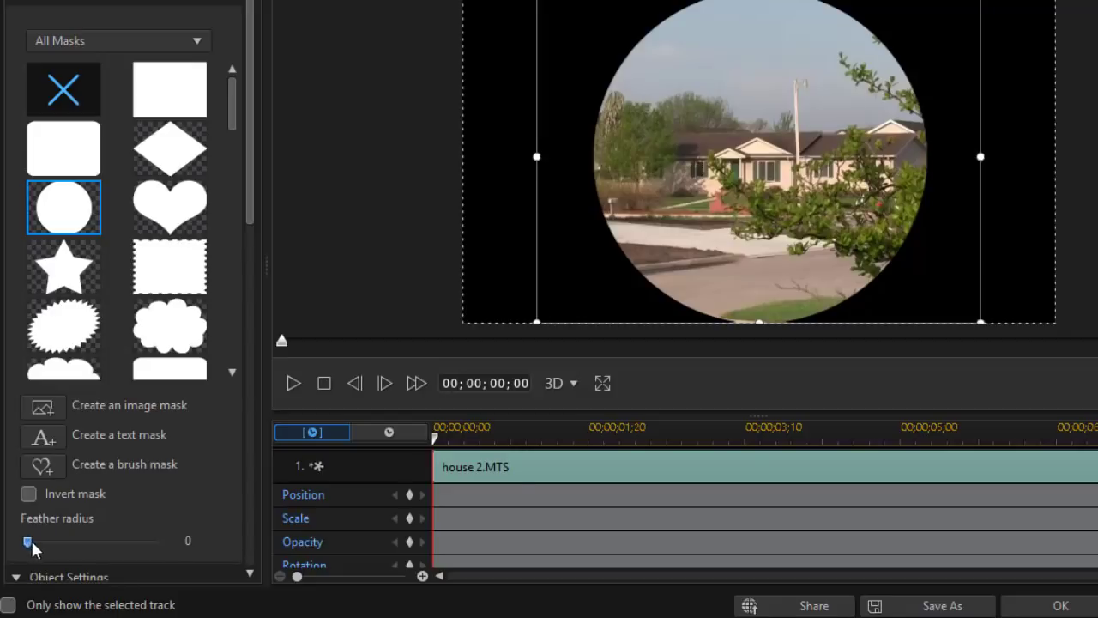
left_click_drag(29, 542, 84, 543)
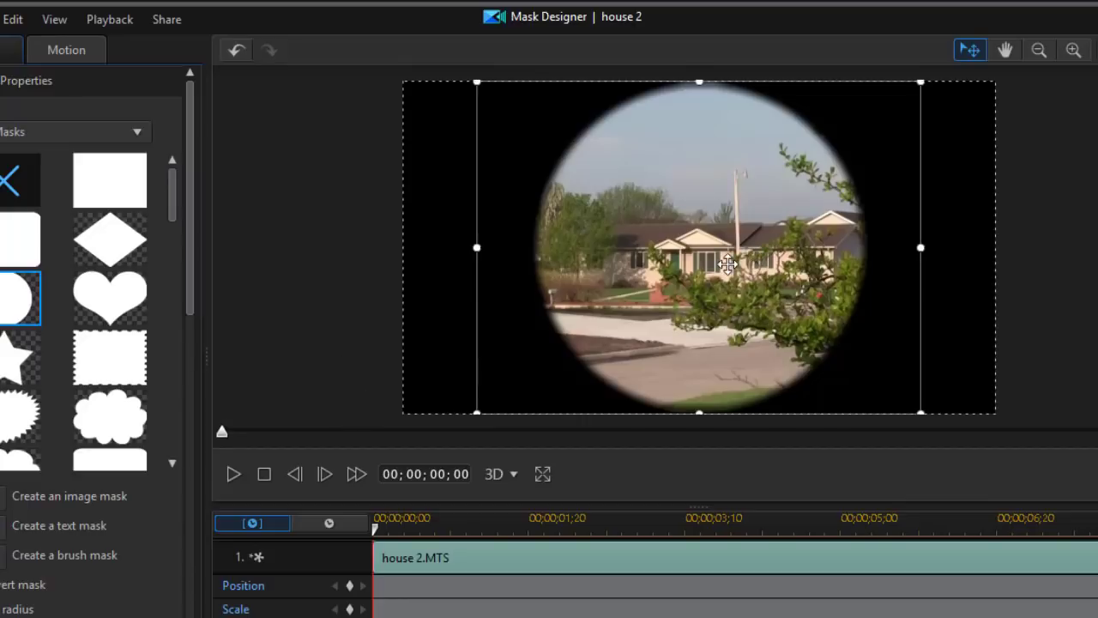
left_click_drag(733, 261, 603, 261)
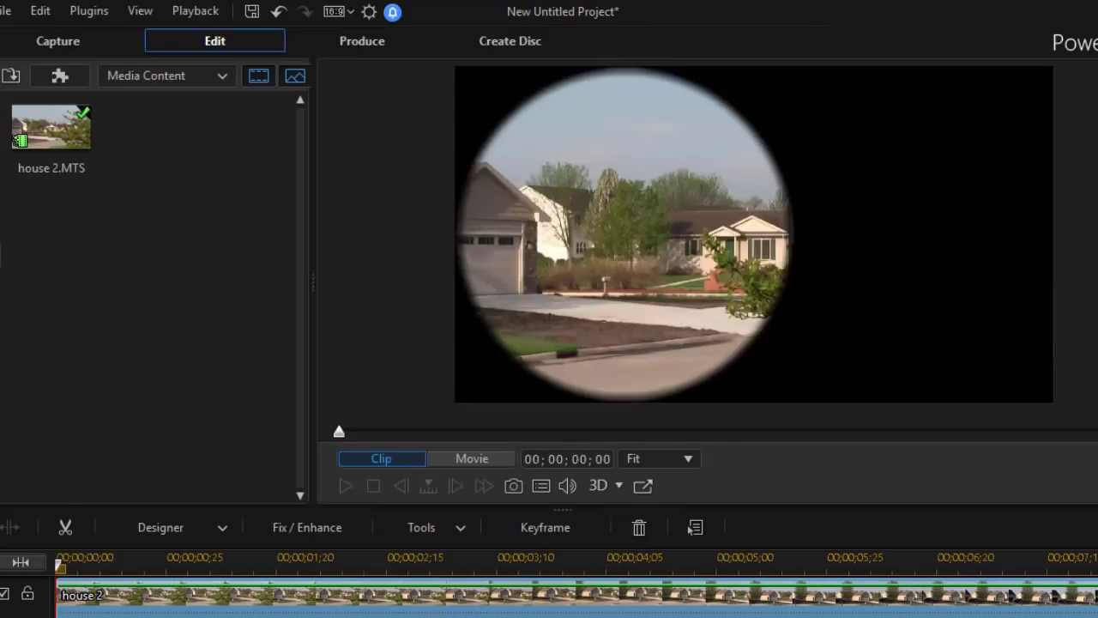
- Play back the masked house clip in the preview, then pause it
left_click(347, 597)
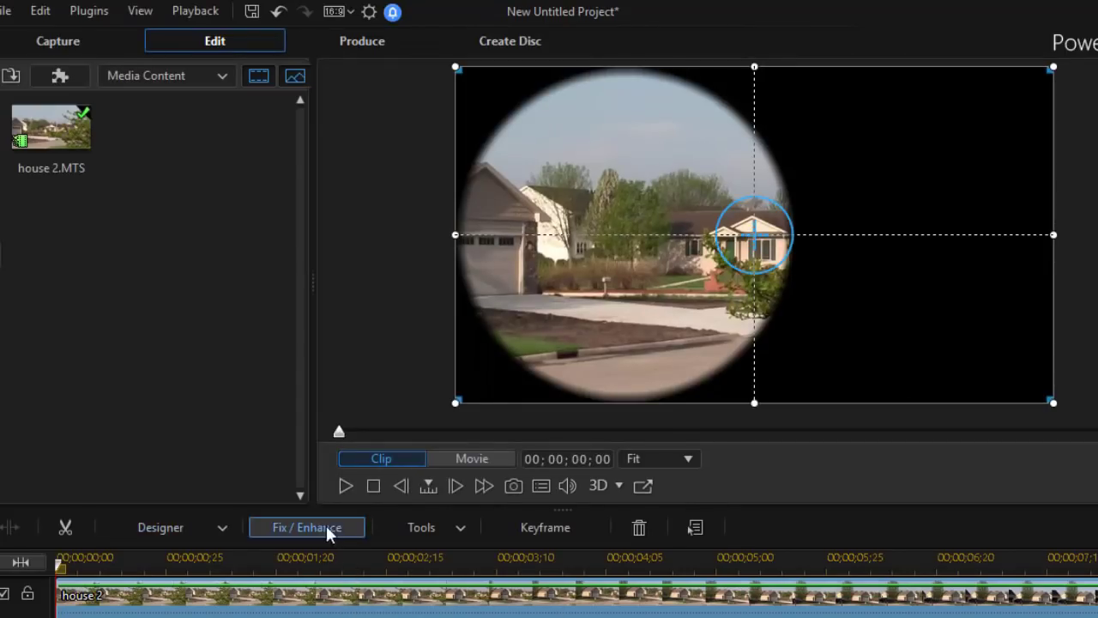
left_click(345, 486)
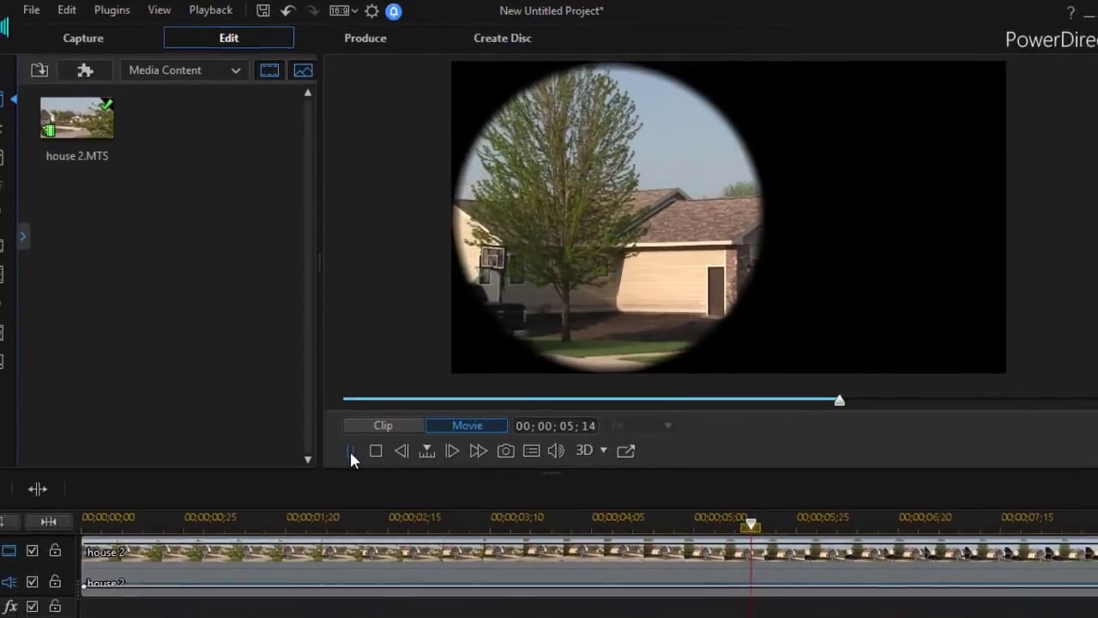
left_click(346, 486)
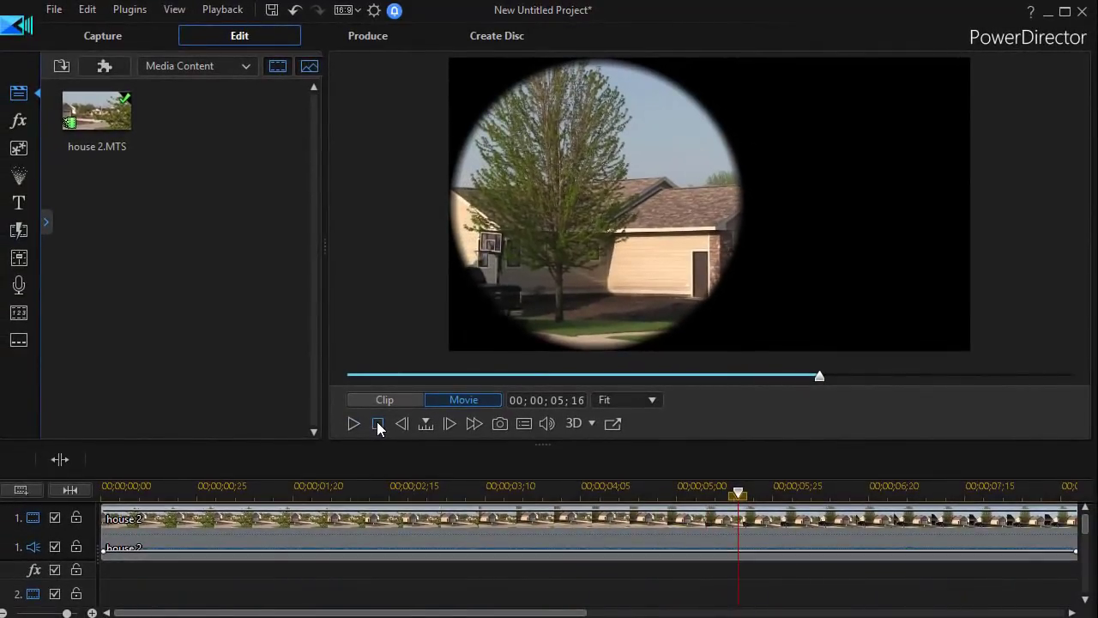
- Place a second copy of house 2.MTS on video track 2 and open its Mask Designer
left_click_drag(99, 114, 96, 592)
left_click(290, 594)
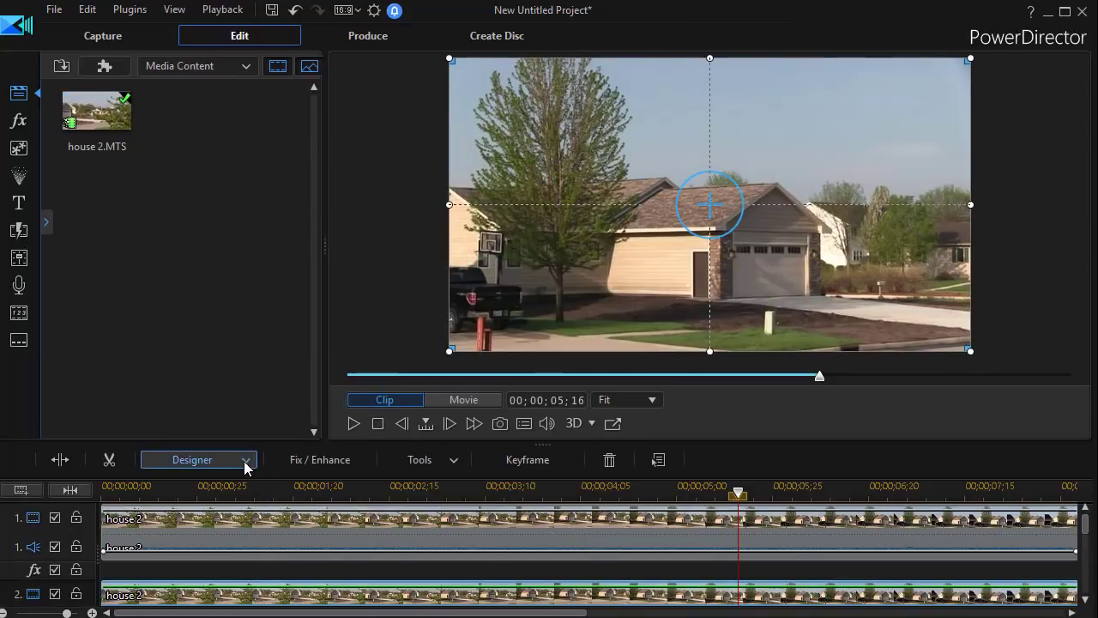
left_click(245, 459)
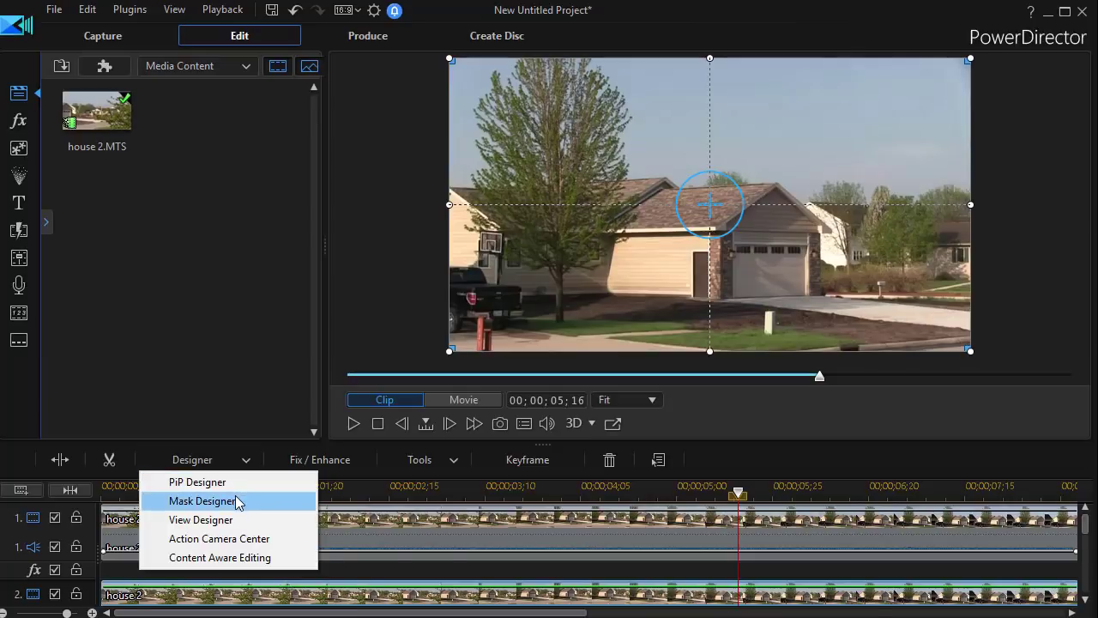
left_click(238, 500)
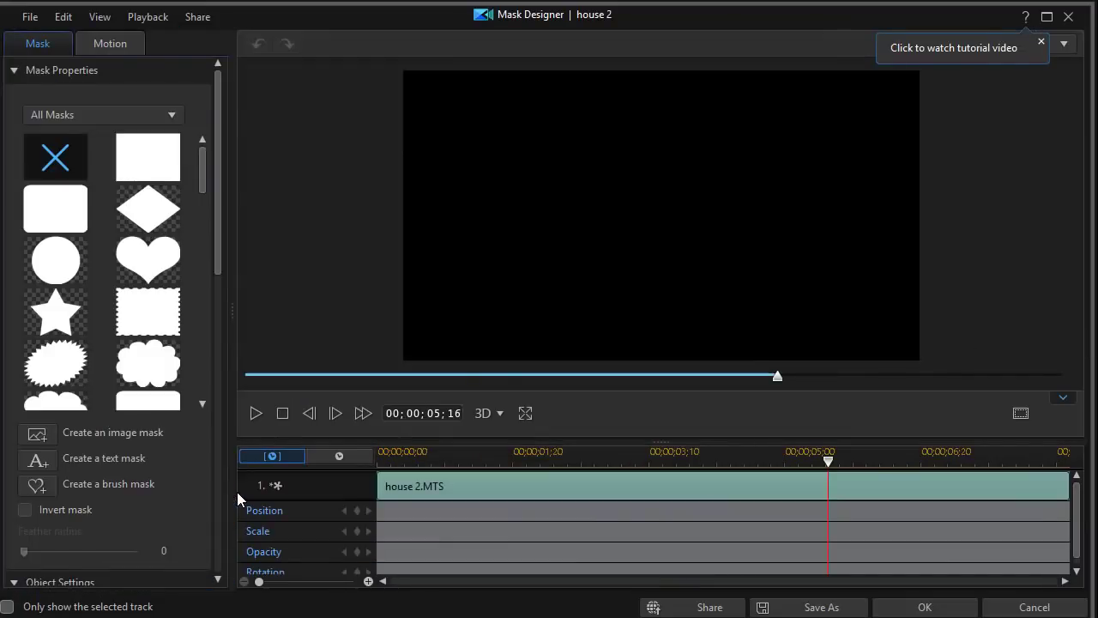
- Give the track 2 clip a circle mask with Feather radius 4, shifted right, and confirm
left_click(67, 276)
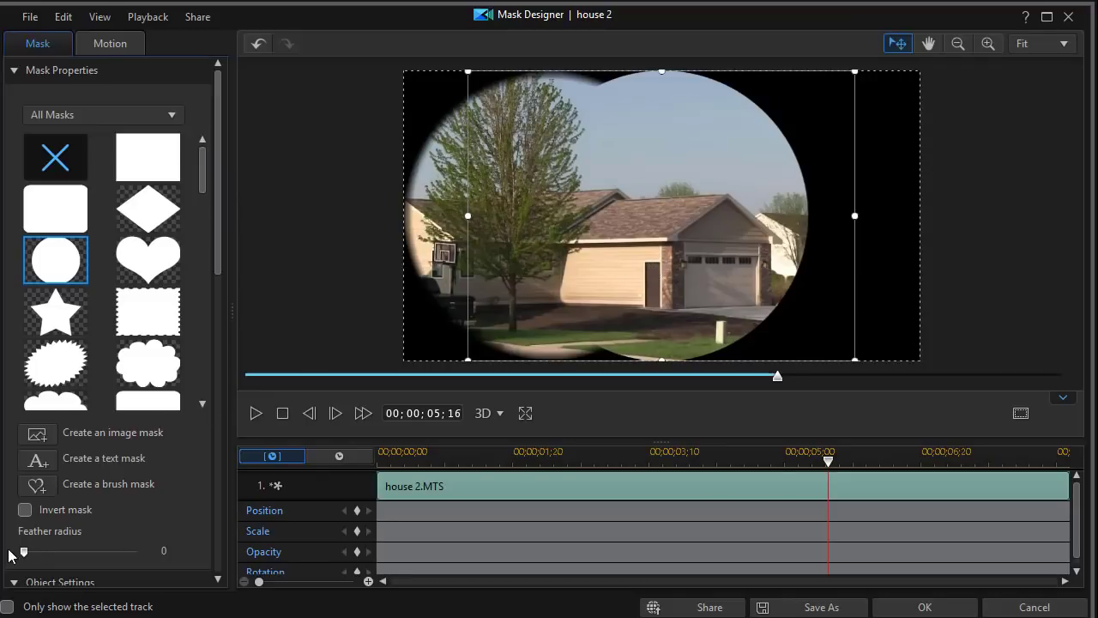
left_click_drag(24, 551, 70, 552)
left_click_drag(672, 223, 783, 220)
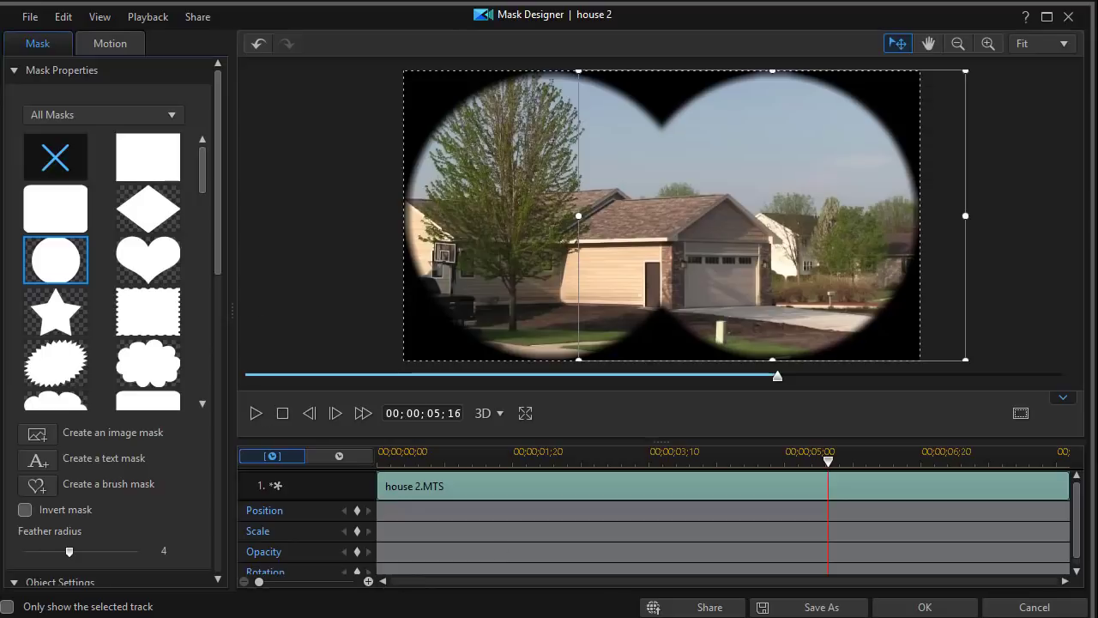
left_click(946, 614)
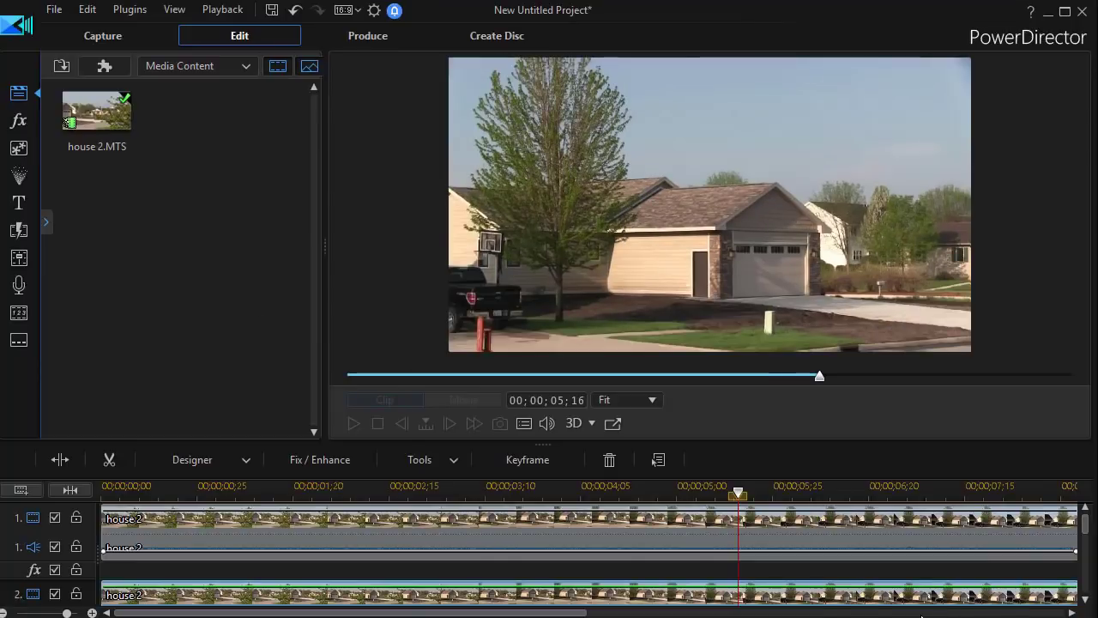
left_click(472, 399)
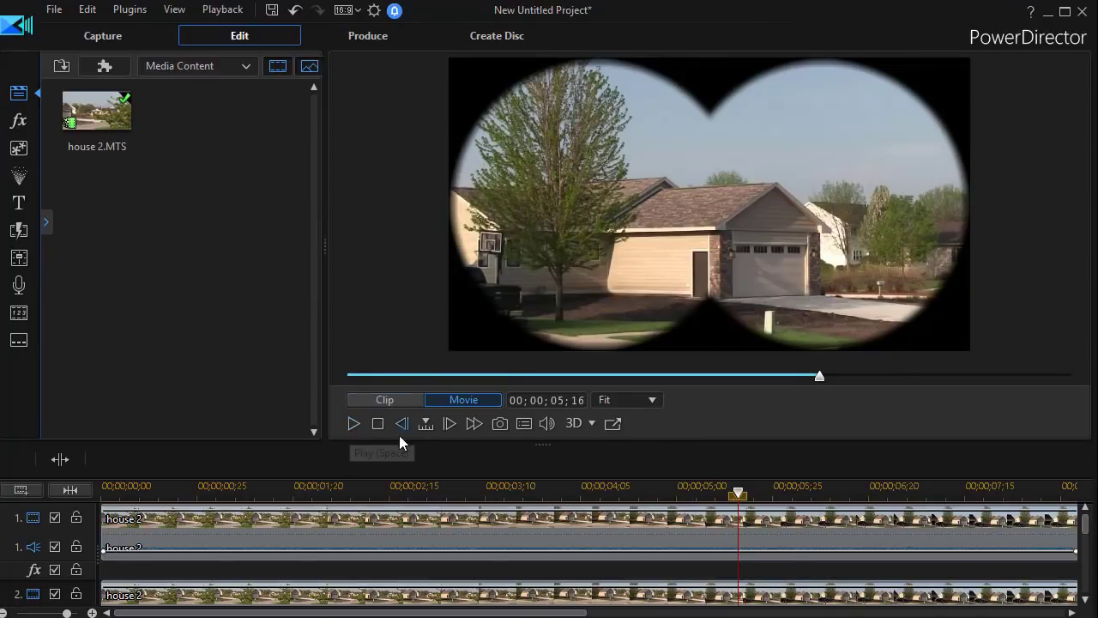
left_click(377, 424)
left_click(350, 422)
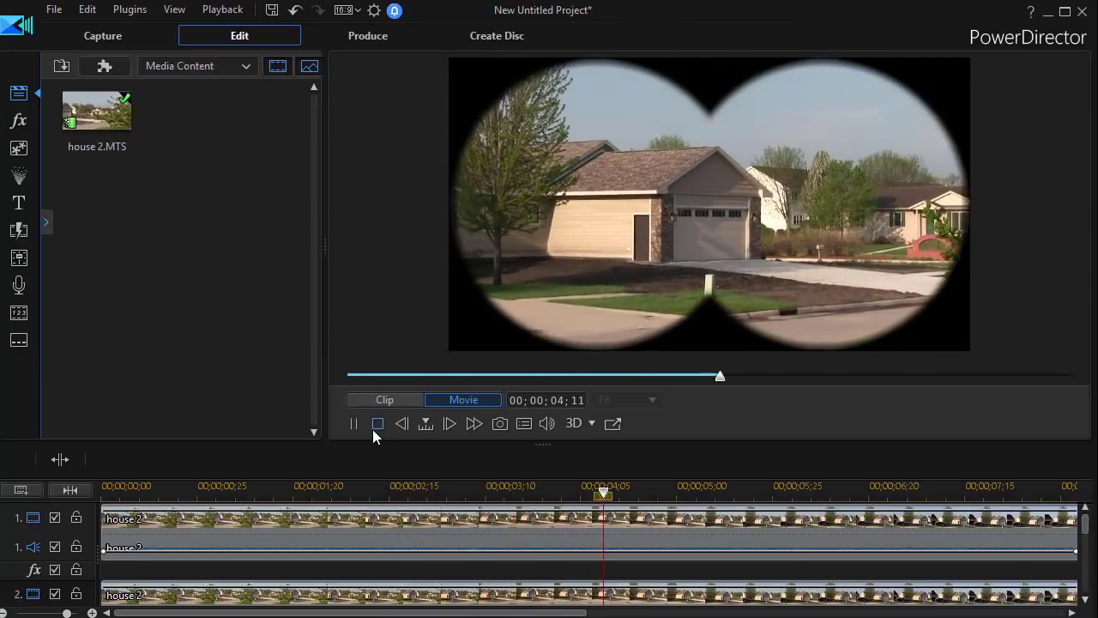
left_click(378, 426)
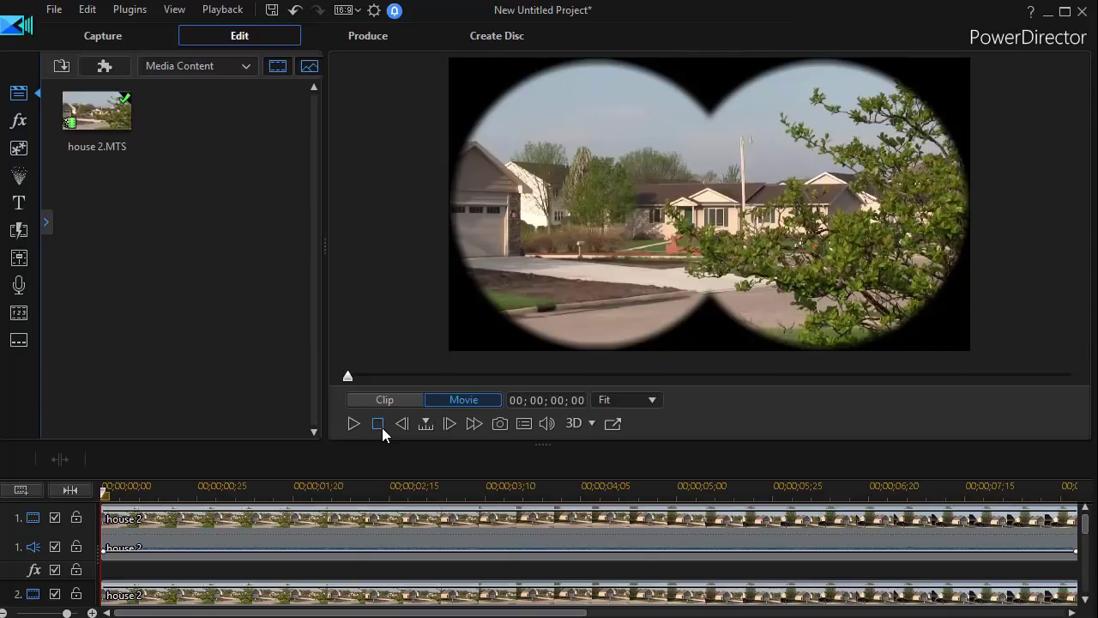
left_click_drag(1085, 523, 1090, 562)
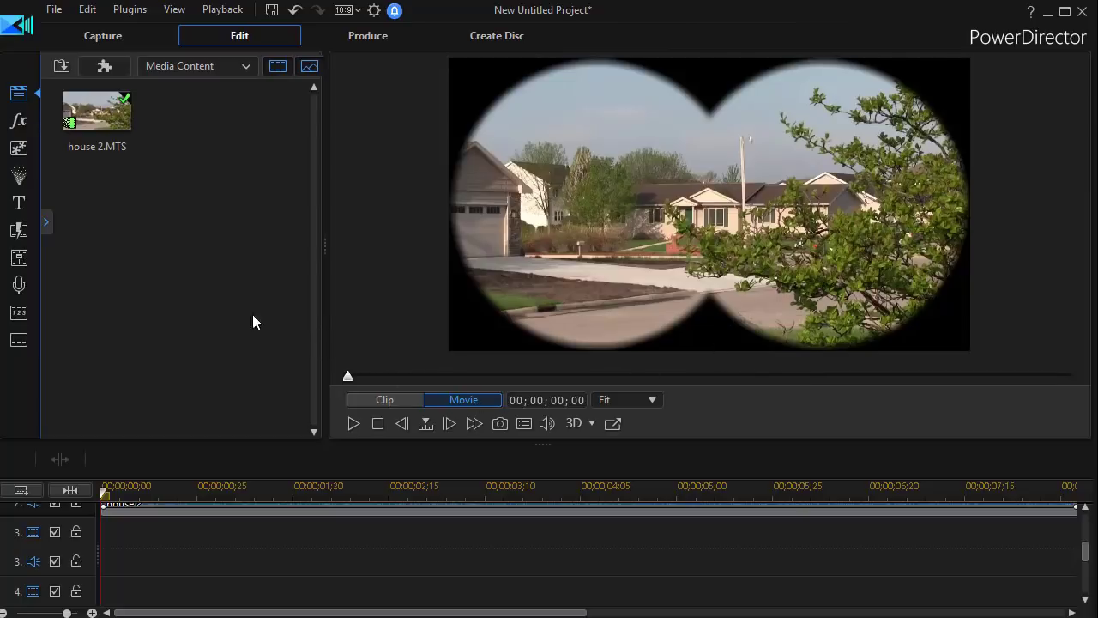
left_click(20, 204)
- Place the Default title template on track 3 and stretch it to about five seconds
left_click(92, 108)
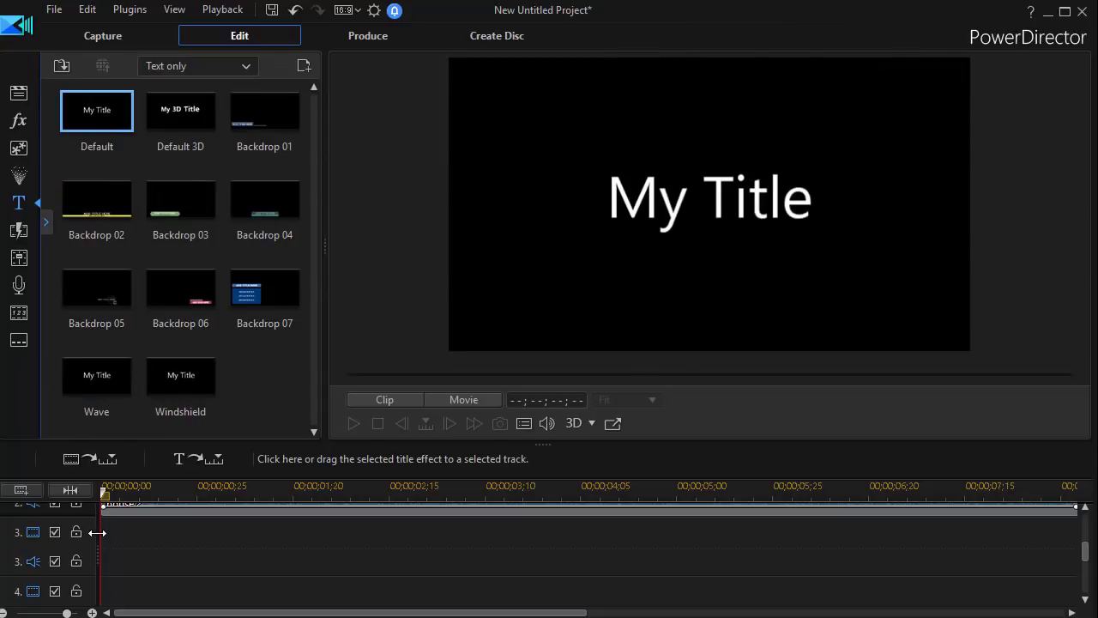
left_click_drag(100, 109, 33, 555)
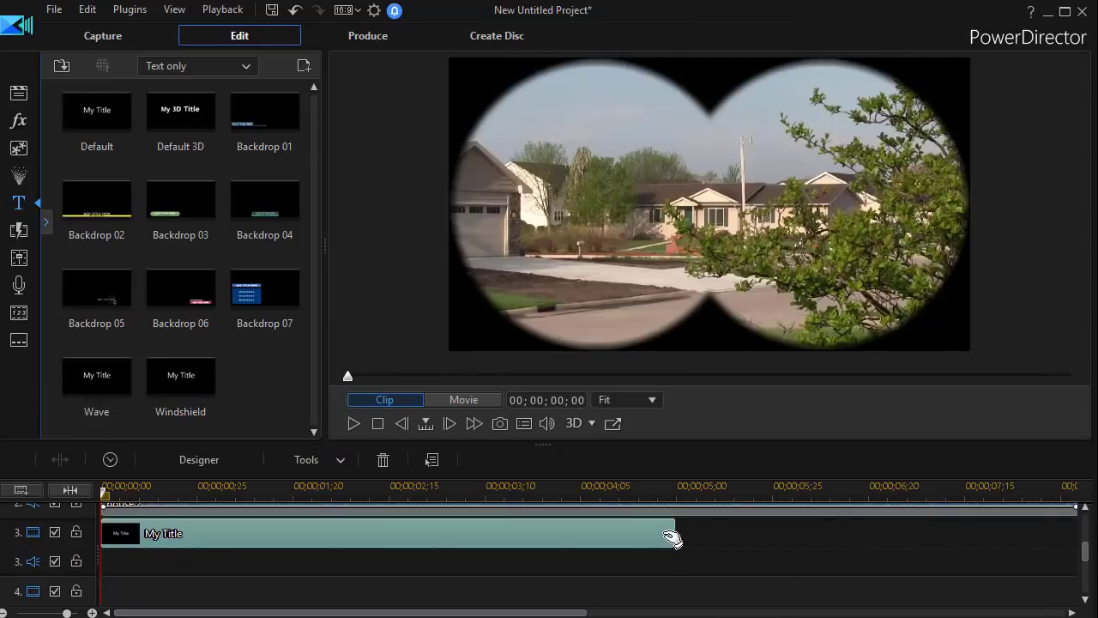
left_click_drag(693, 532, 1061, 554)
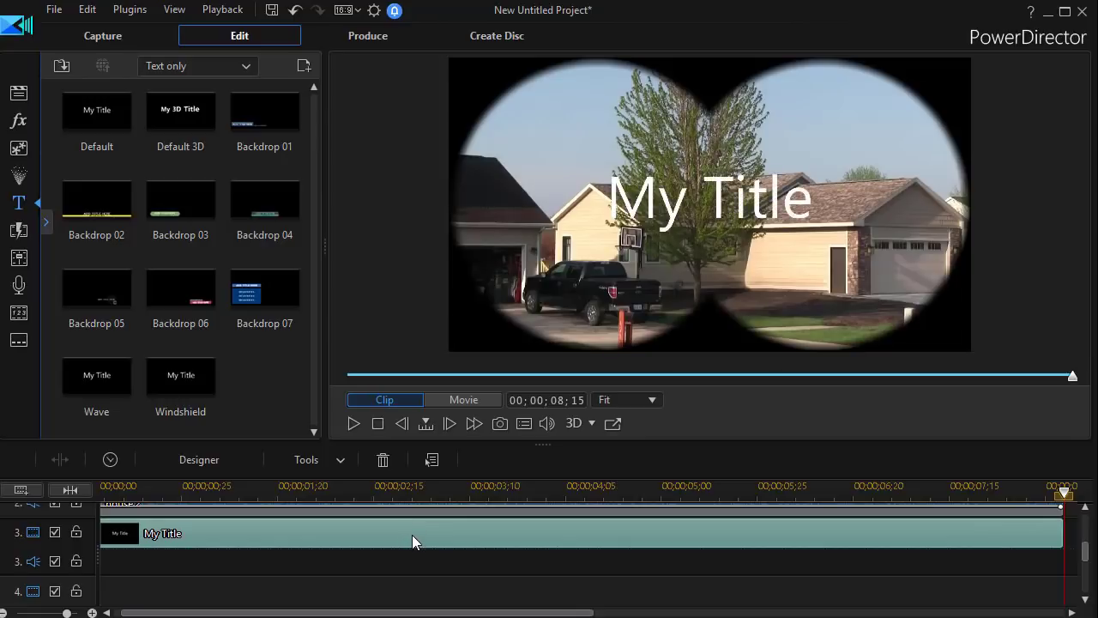
- Open the My Title clip in Title Designer and colour its text green
double_click(412, 535)
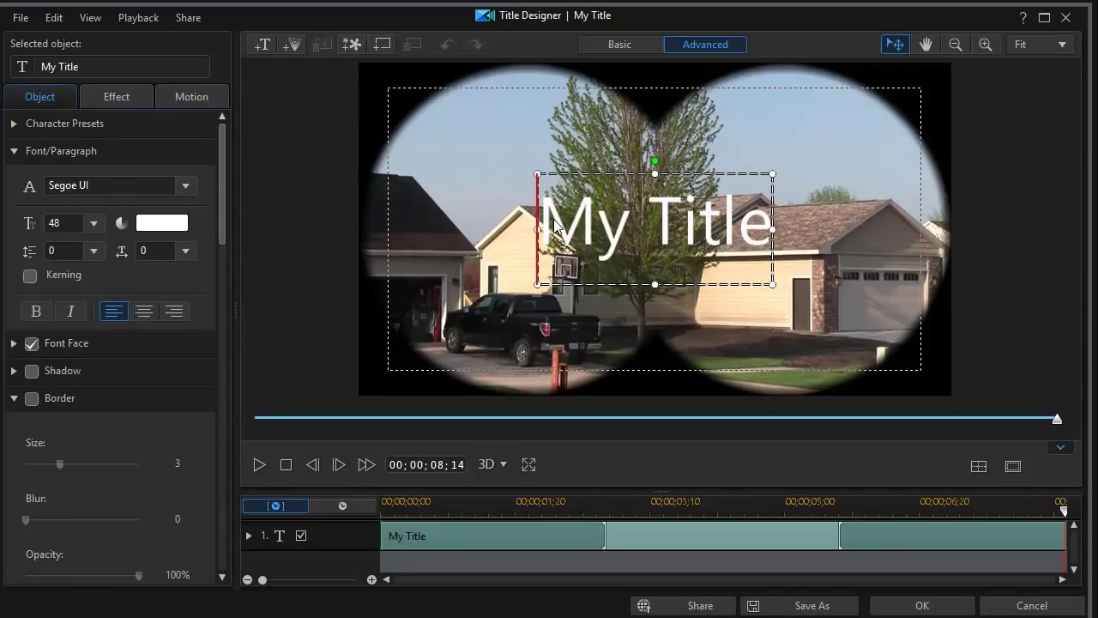
left_click_drag(549, 215, 858, 248)
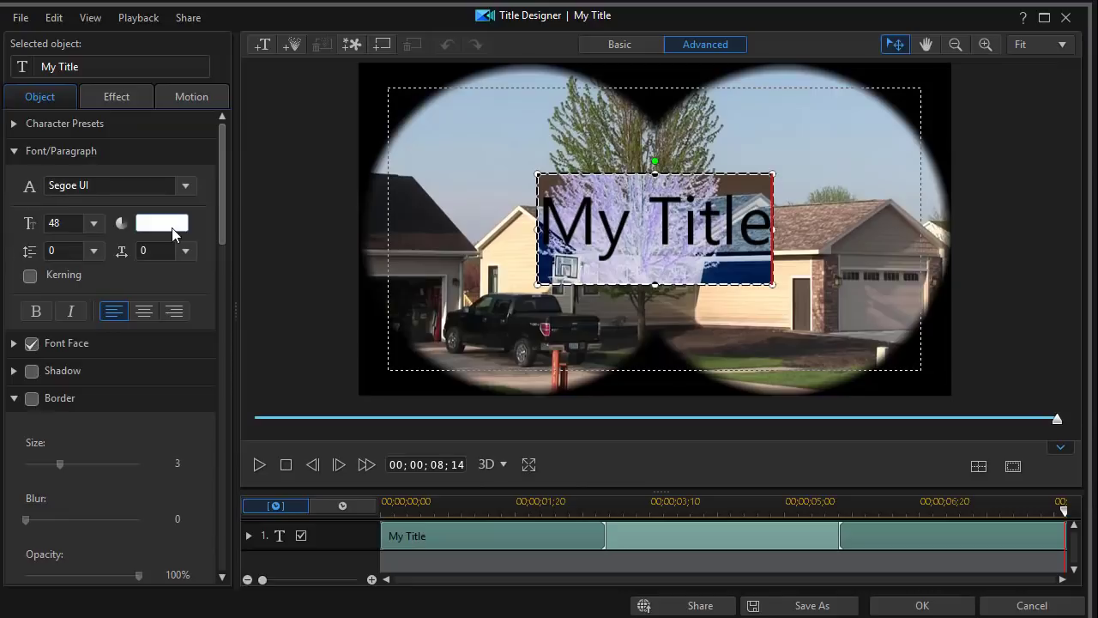
left_click(162, 223)
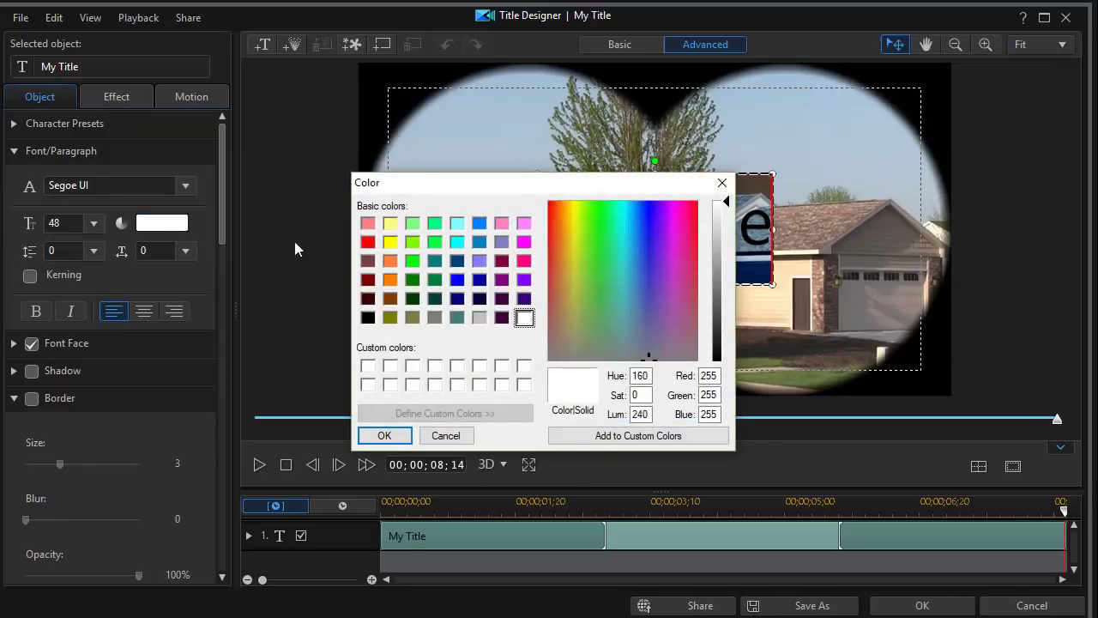
left_click(410, 261)
left_click(386, 435)
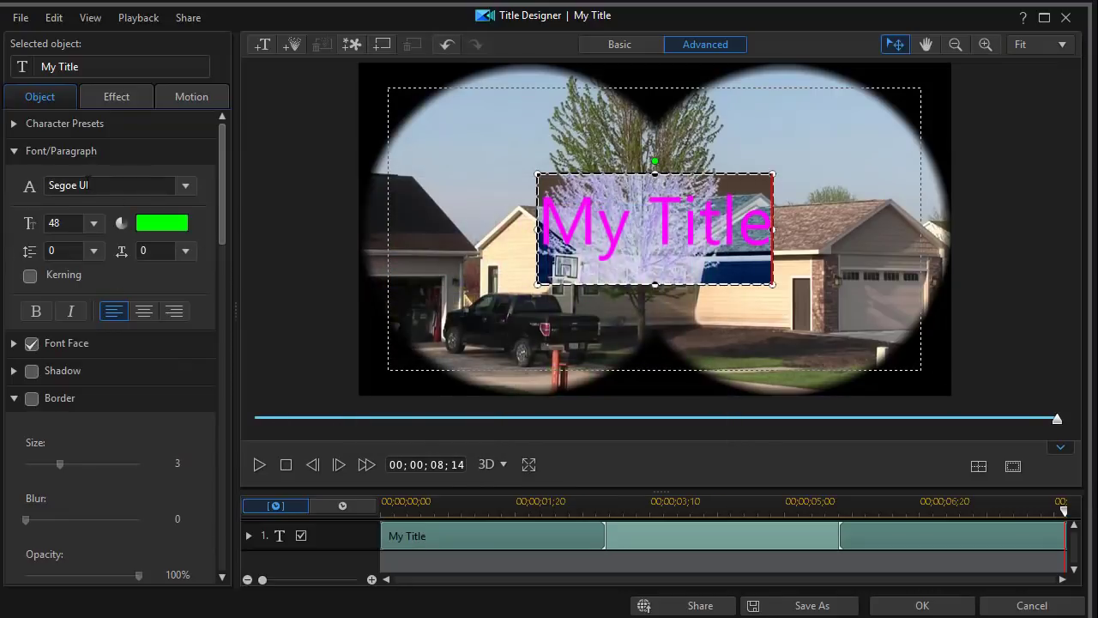
- Change the title font to Arial at size 11
left_click_drag(48, 185, 242, 182)
type("ARua")
type("rial")
key("Return")
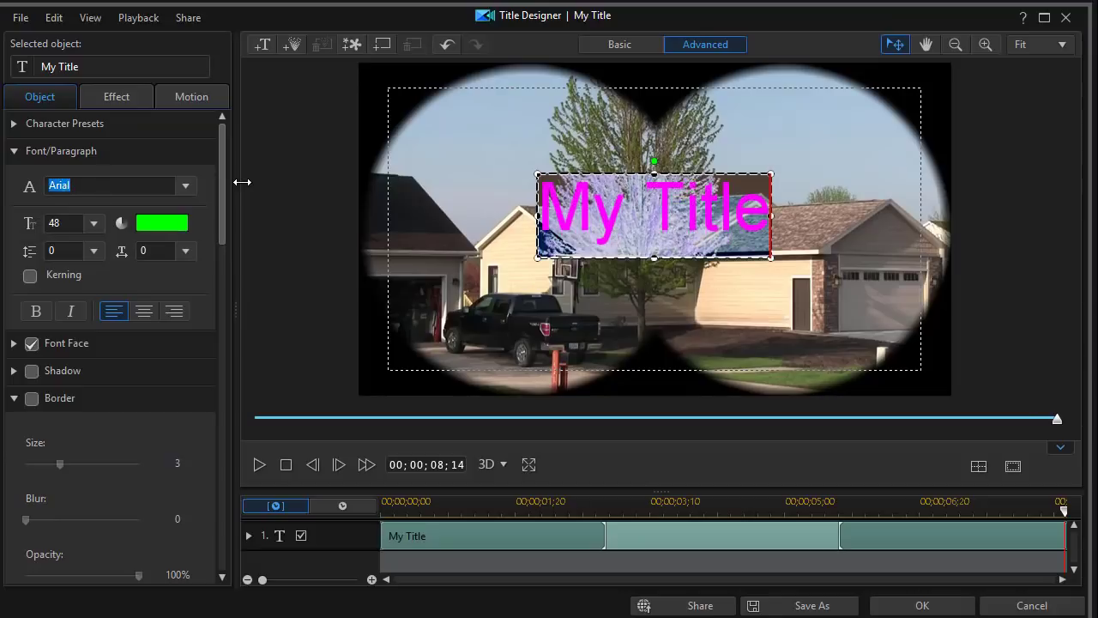
left_click(101, 221)
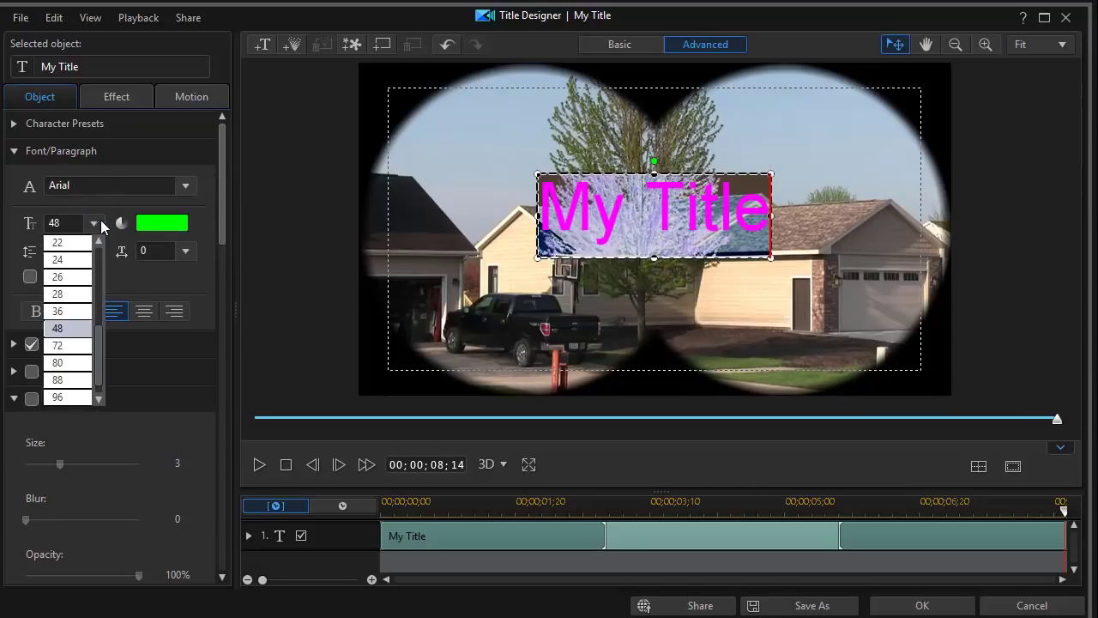
left_click_drag(101, 318, 100, 293)
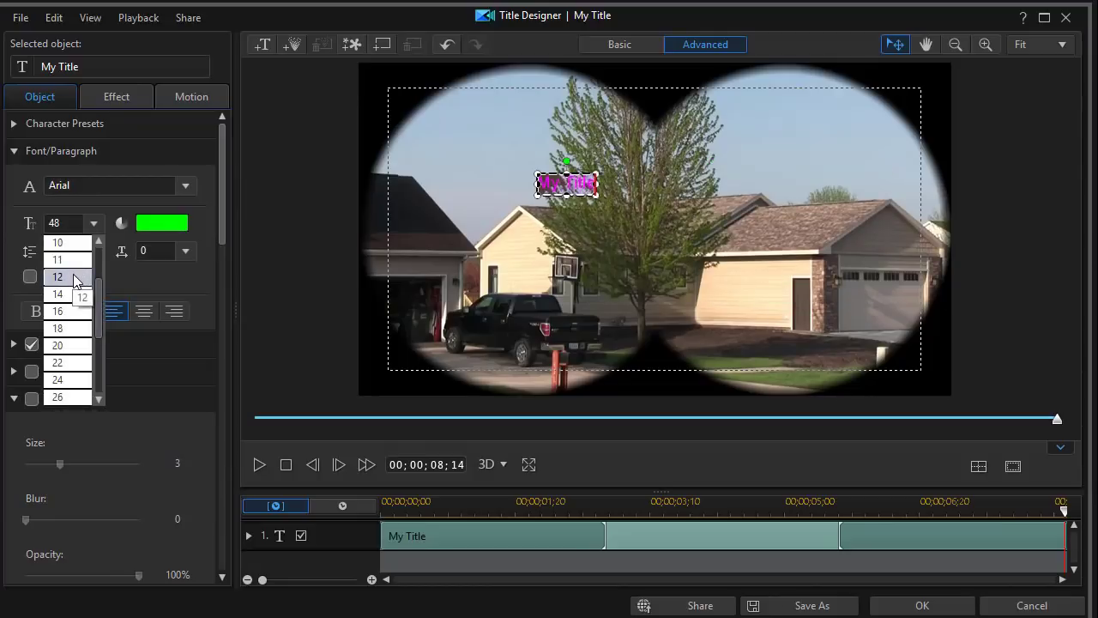
left_click(79, 261)
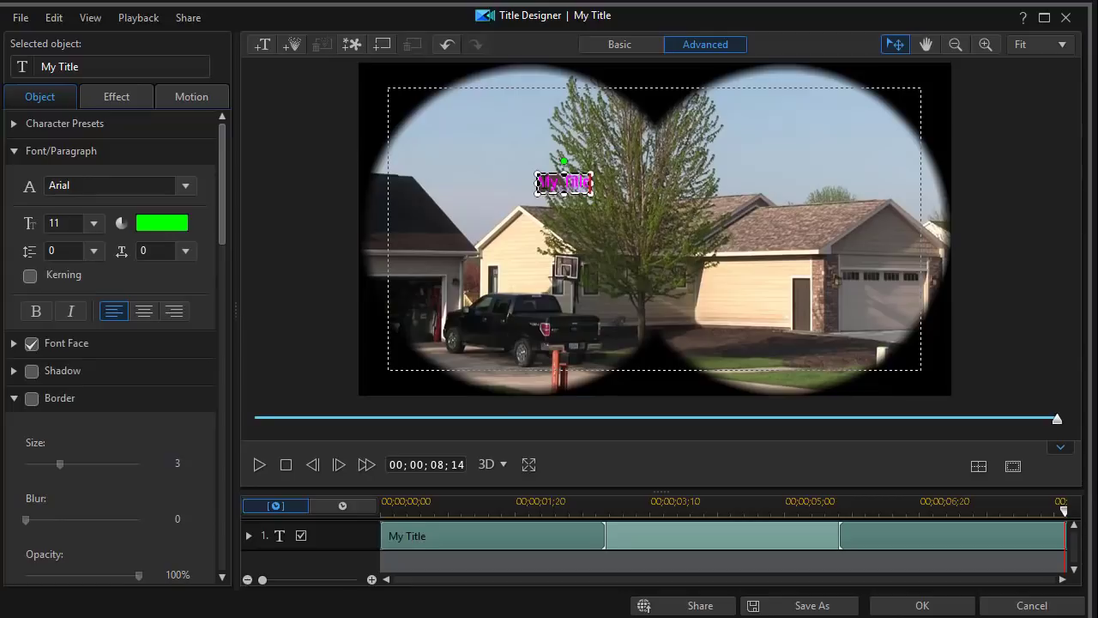
- Replace the title text with 22:04 and move it to the bottom centre
mouse_move(631, 192)
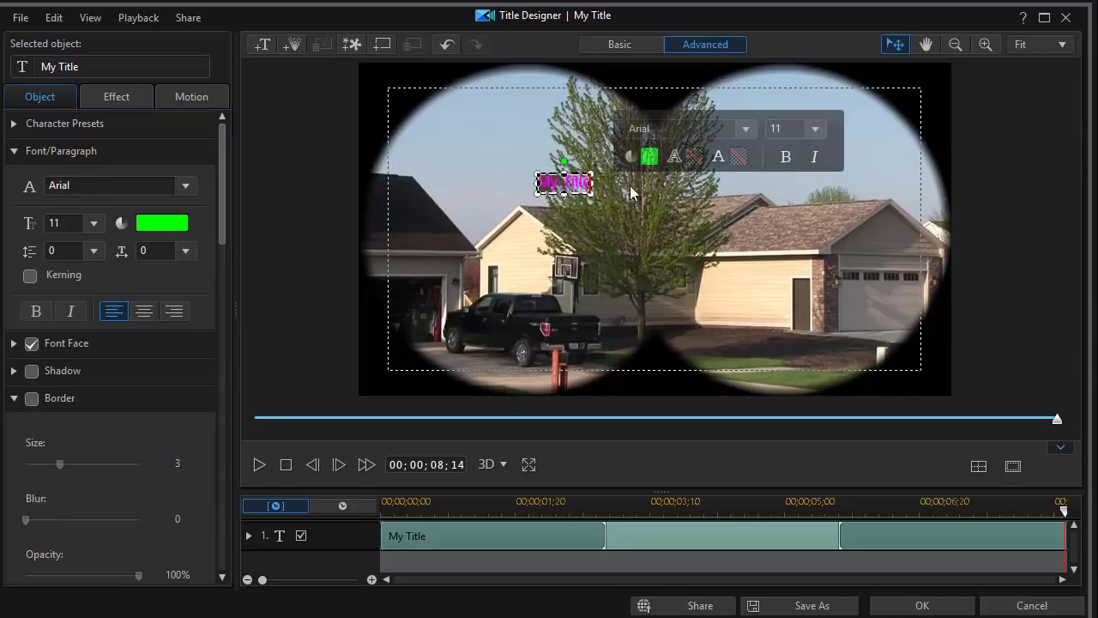
type("2")
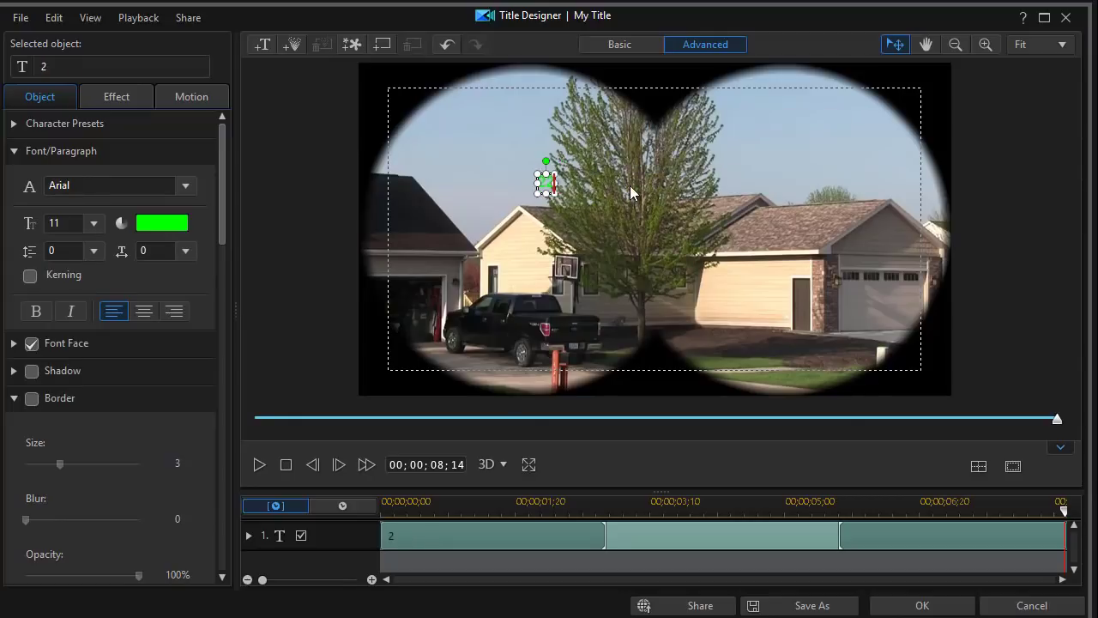
type("2:04")
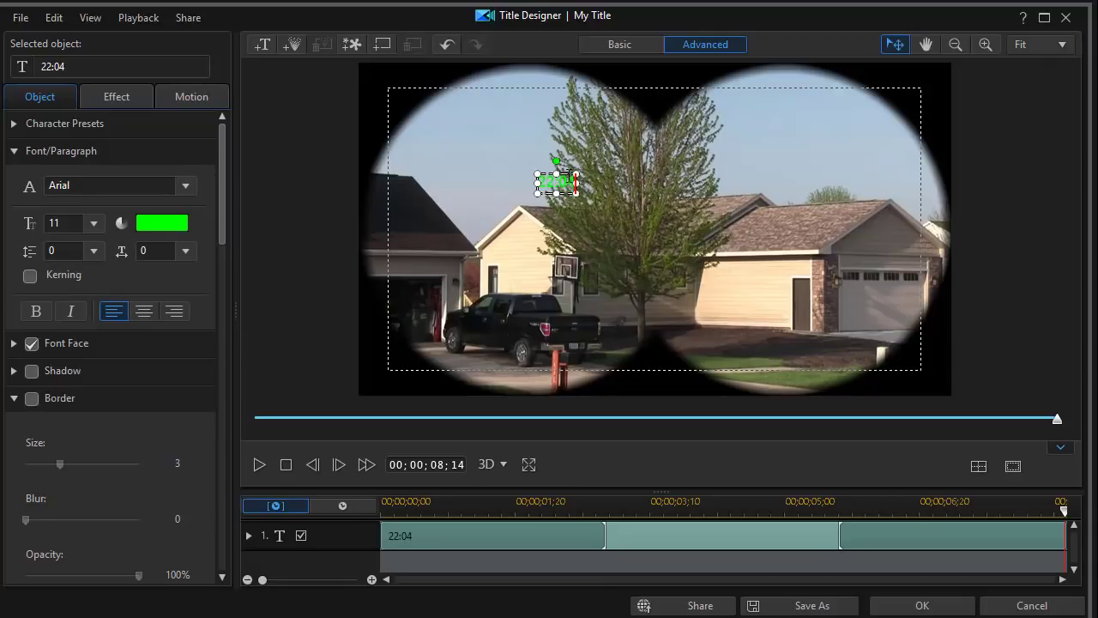
left_click(608, 252)
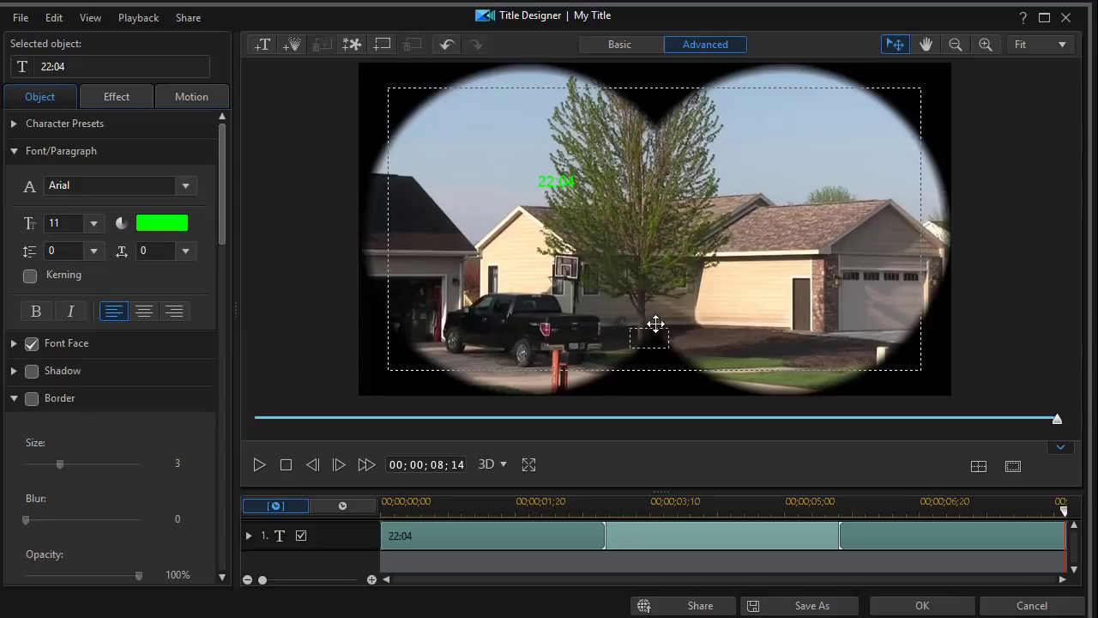
left_click_drag(660, 345, 660, 347)
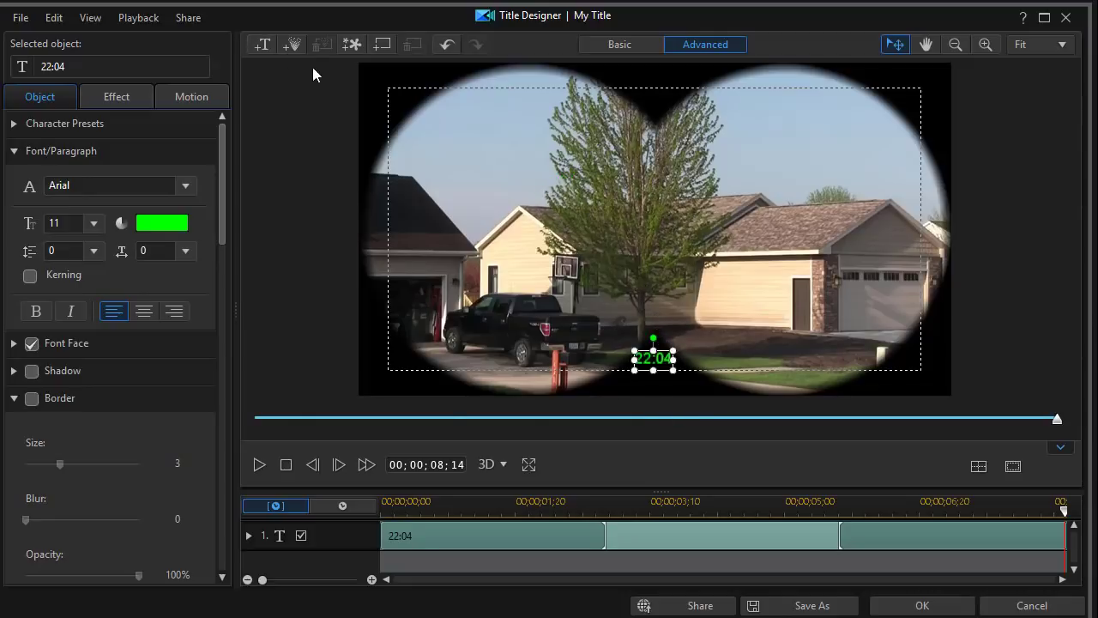
- Add a second text reading 090920 at the top centre and apply the title changes
left_click(263, 45)
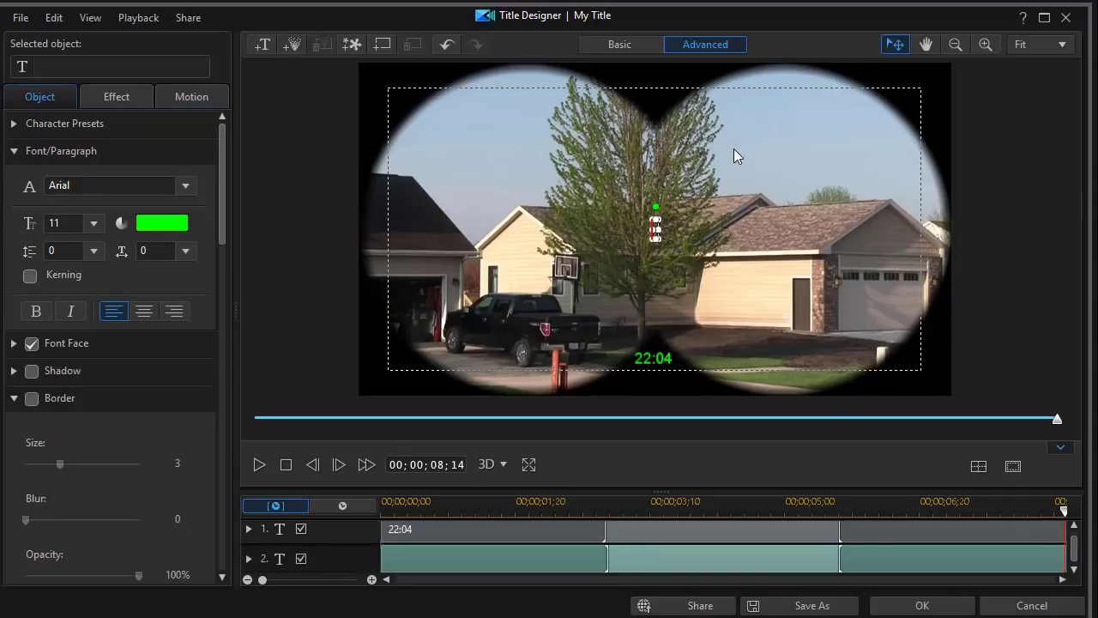
type("0909")
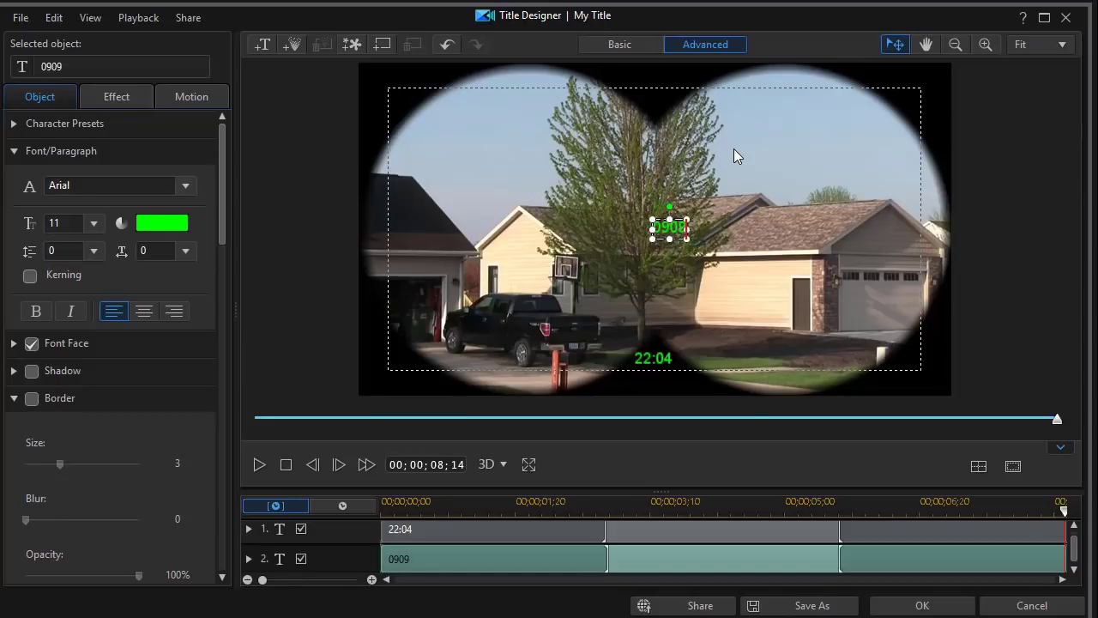
type("20")
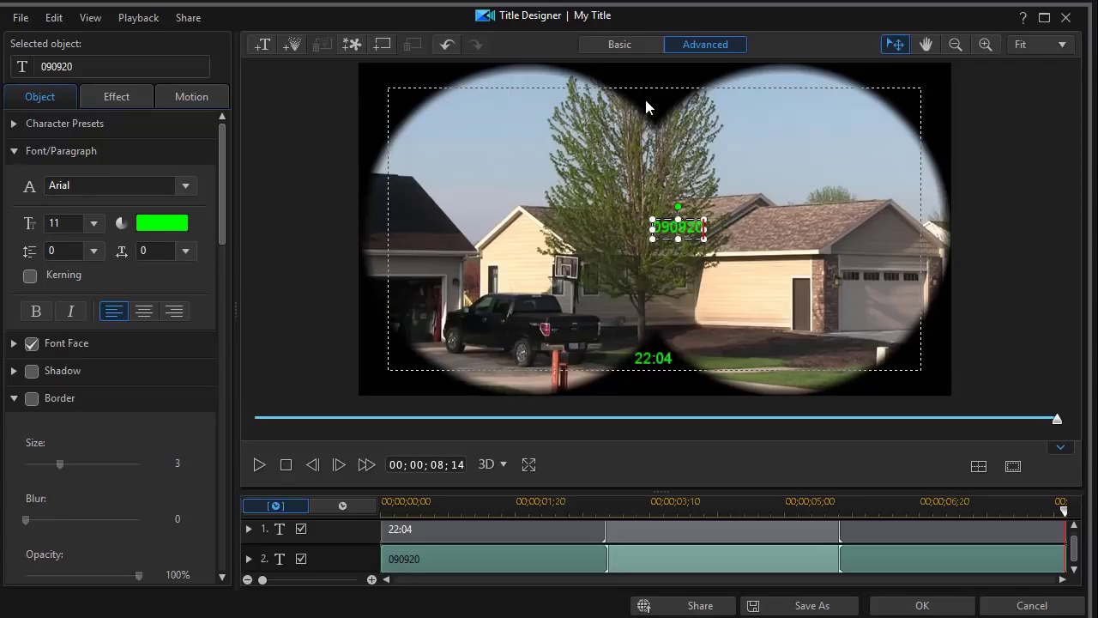
left_click(667, 207)
mouse_move(658, 83)
left_mouse_down()
mouse_move(641, 80)
mouse_move(646, 68)
left_mouse_up()
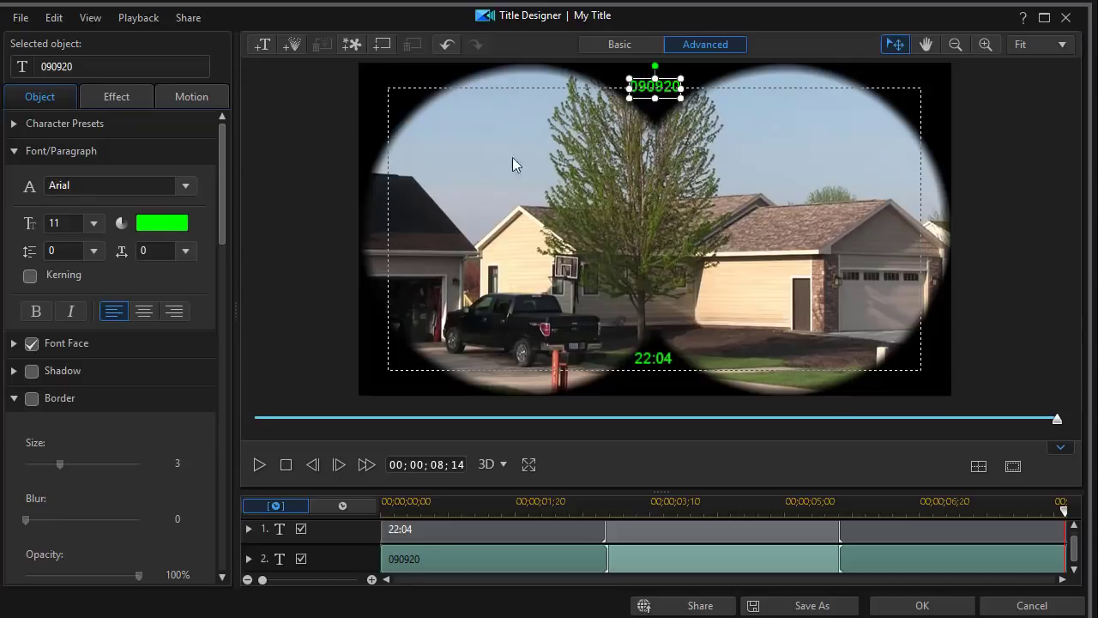
left_click(340, 233)
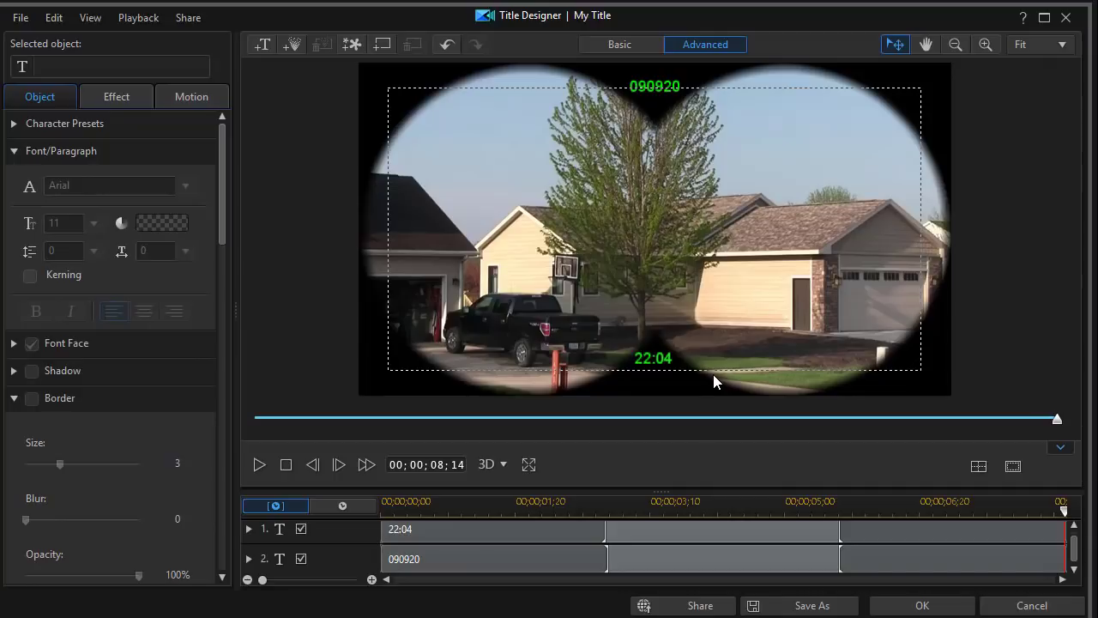
left_click(923, 607)
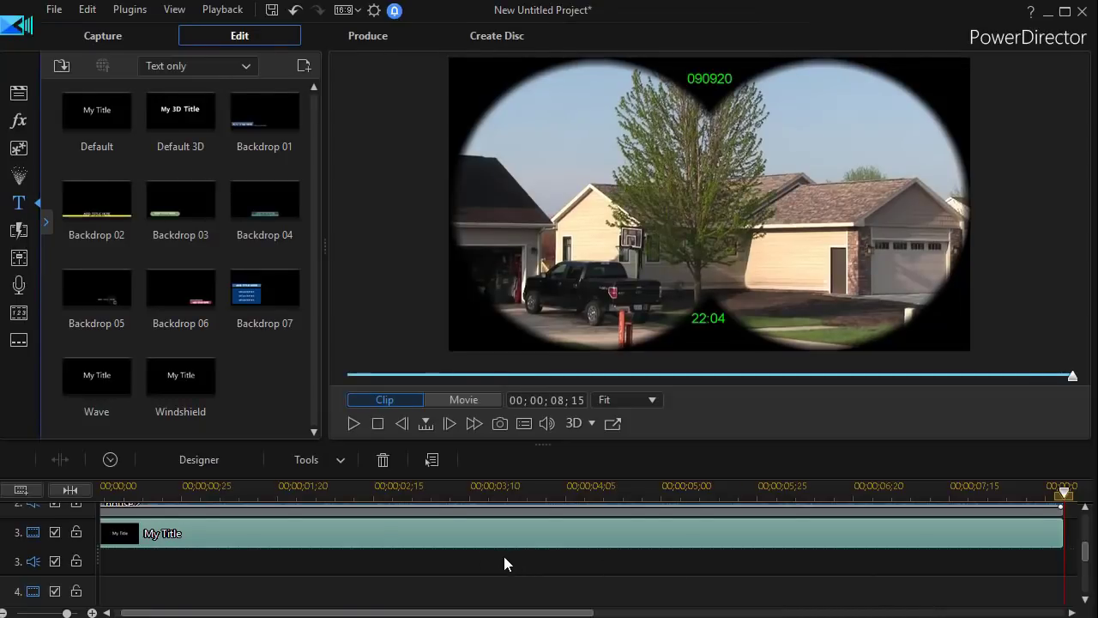
- Rewind and play the whole movie from the start in Movie mode
left_click(376, 424)
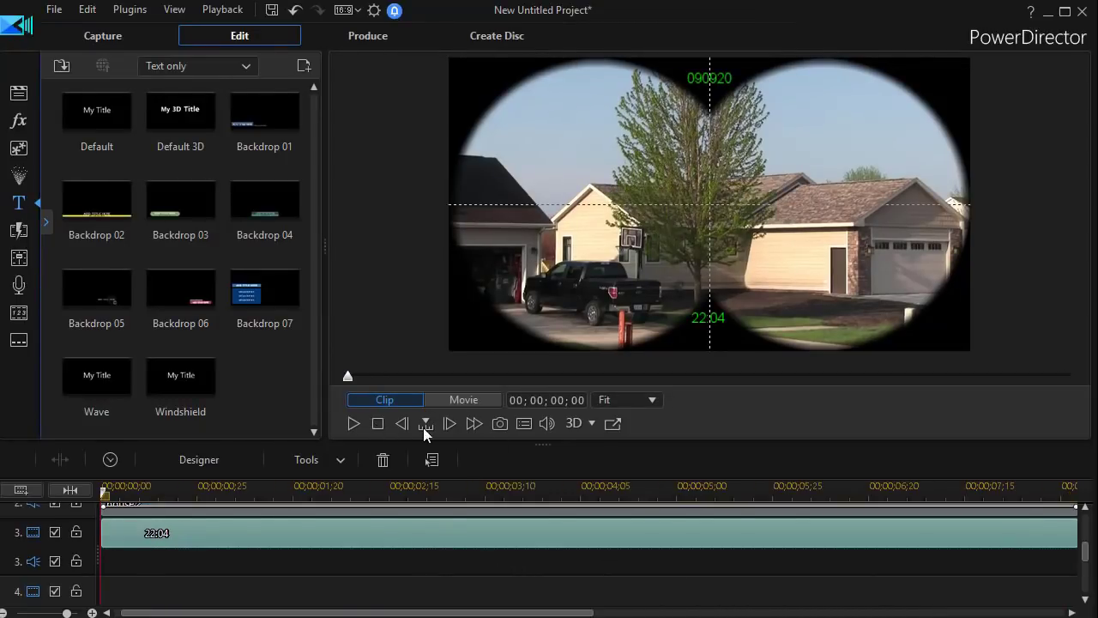
left_click(470, 402)
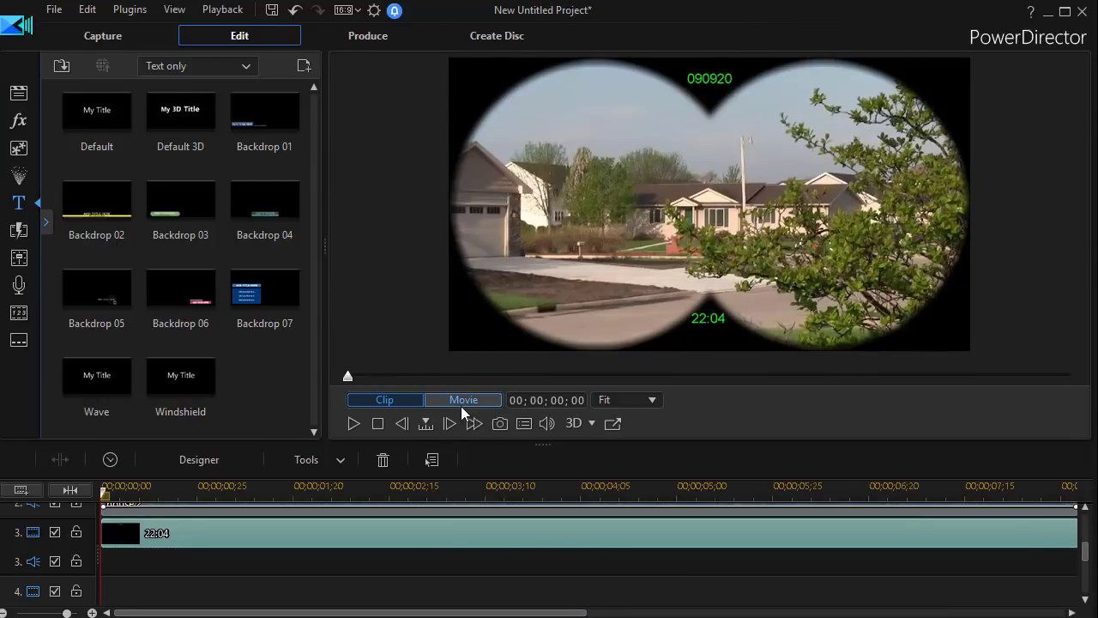
left_click(354, 424)
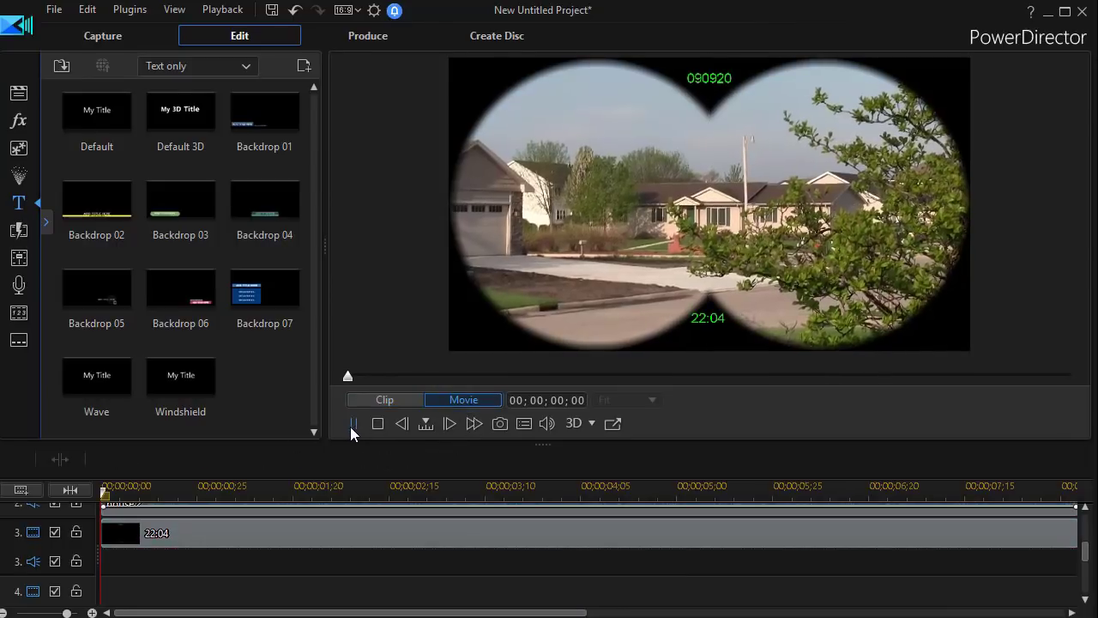